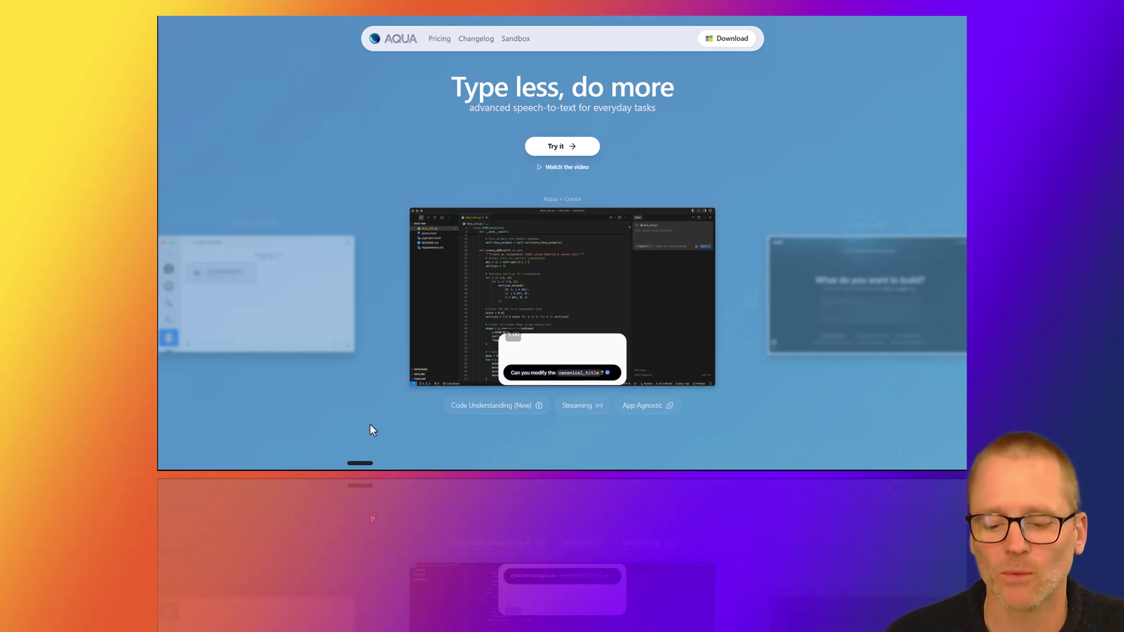
Dictate a short intro about recording with AquaVoice on Windows, copy the last transcript, and paste it into a Notepad document.
key(ctrl+super)
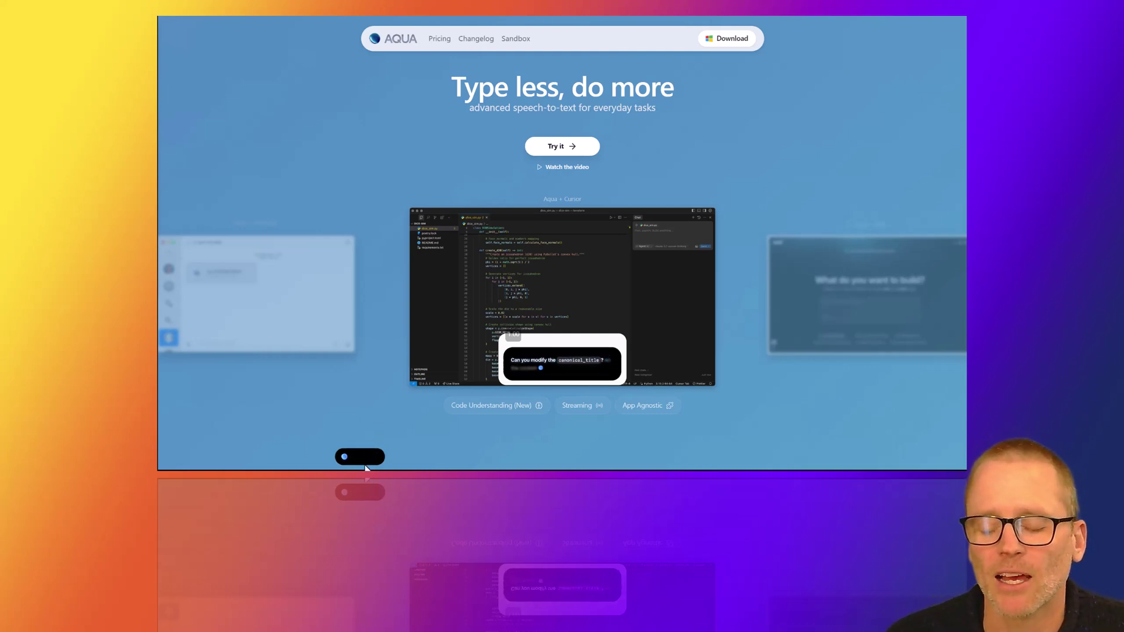
right_click(365, 462)
click(369, 449)
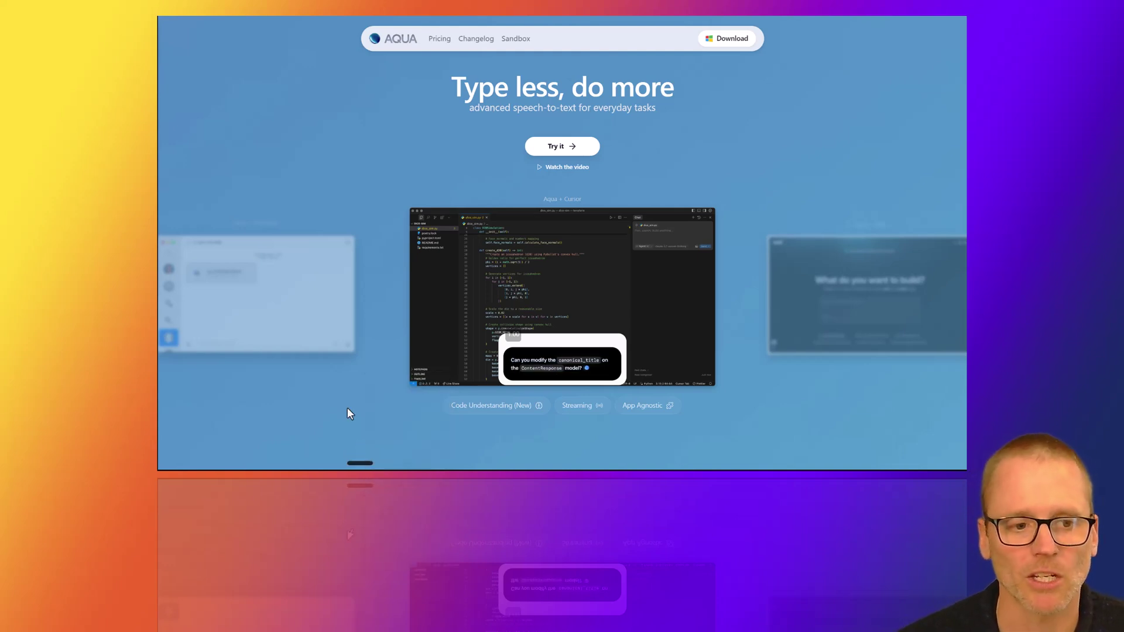
key(super+1)
key(ctrl+v)
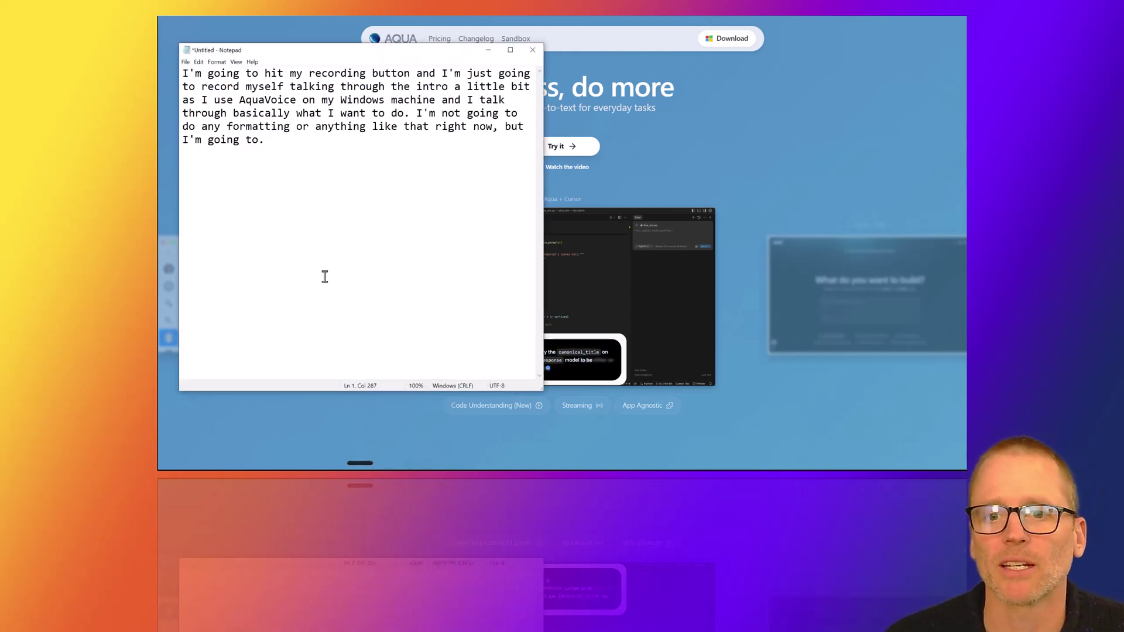
Review the pasted transcript in Notepad and minimize its window.
drag(378, 149, 182, 73)
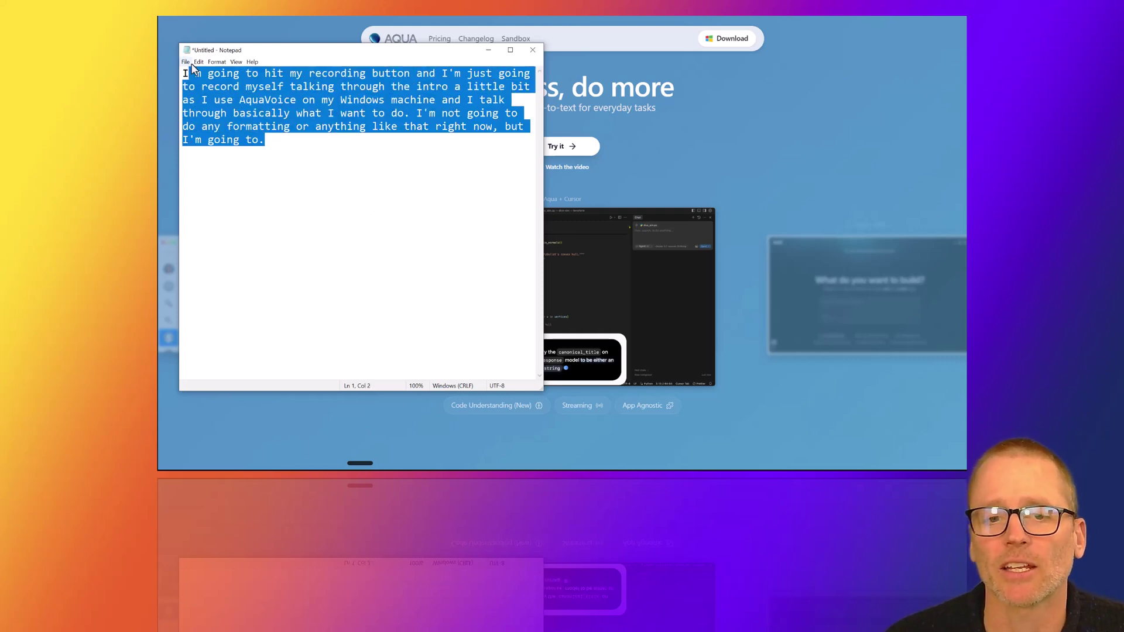
click(209, 79)
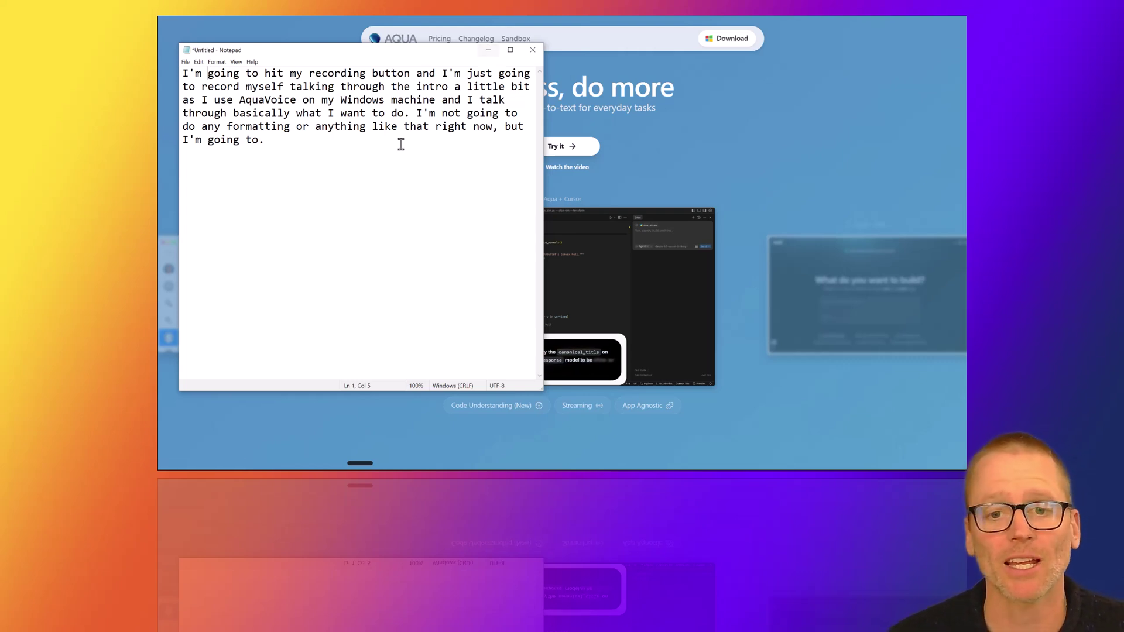
click(487, 50)
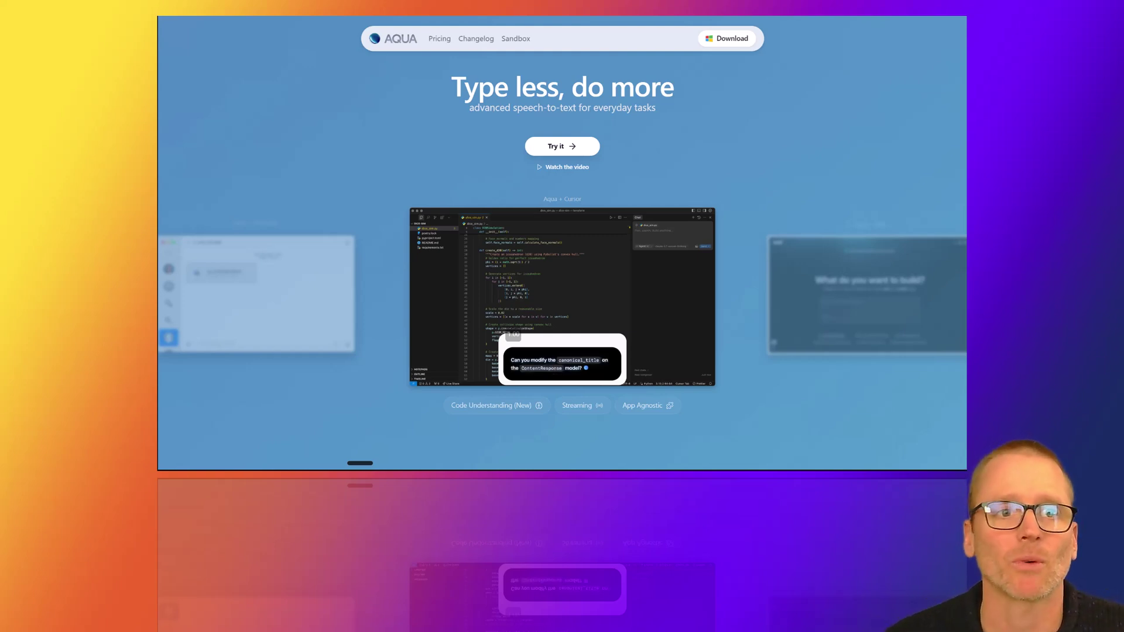
Examine the Aqua website's sections on transcription architecture, latency, Instant Mode, Streaming Mode and supported apps.
scroll(562, 243, down, 4)
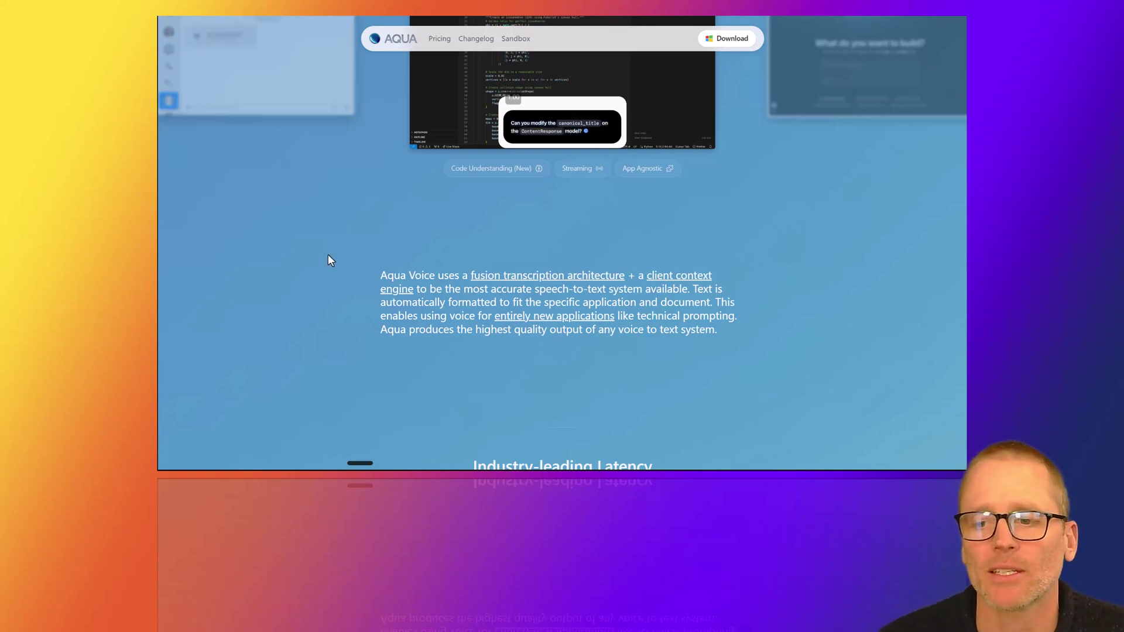
scroll(326, 259, down, 2)
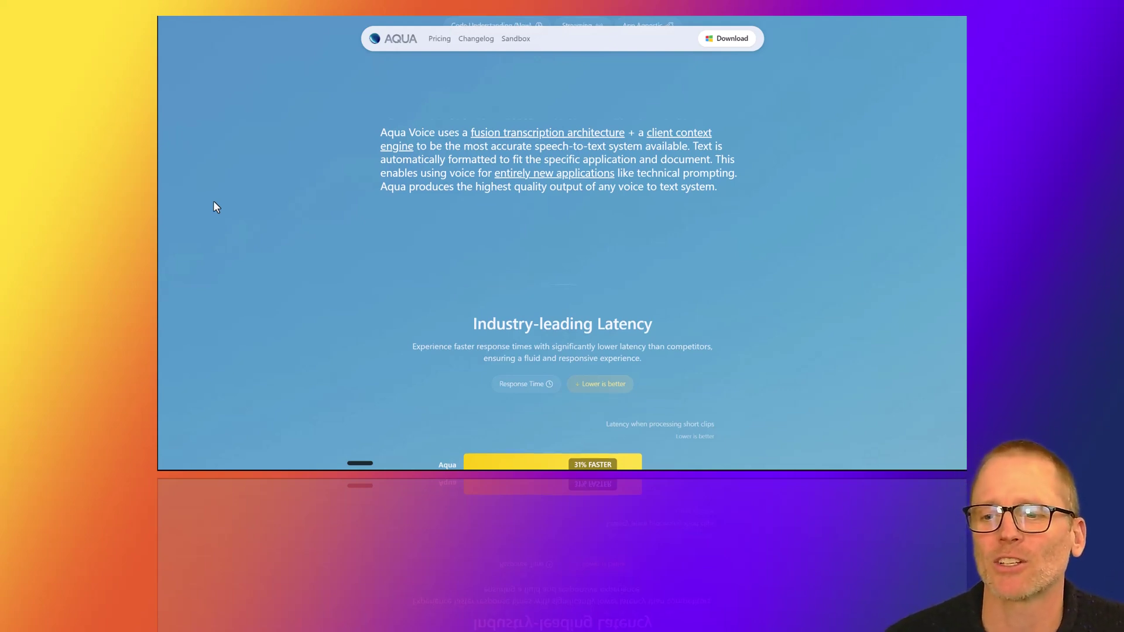
scroll(214, 200, down, 4)
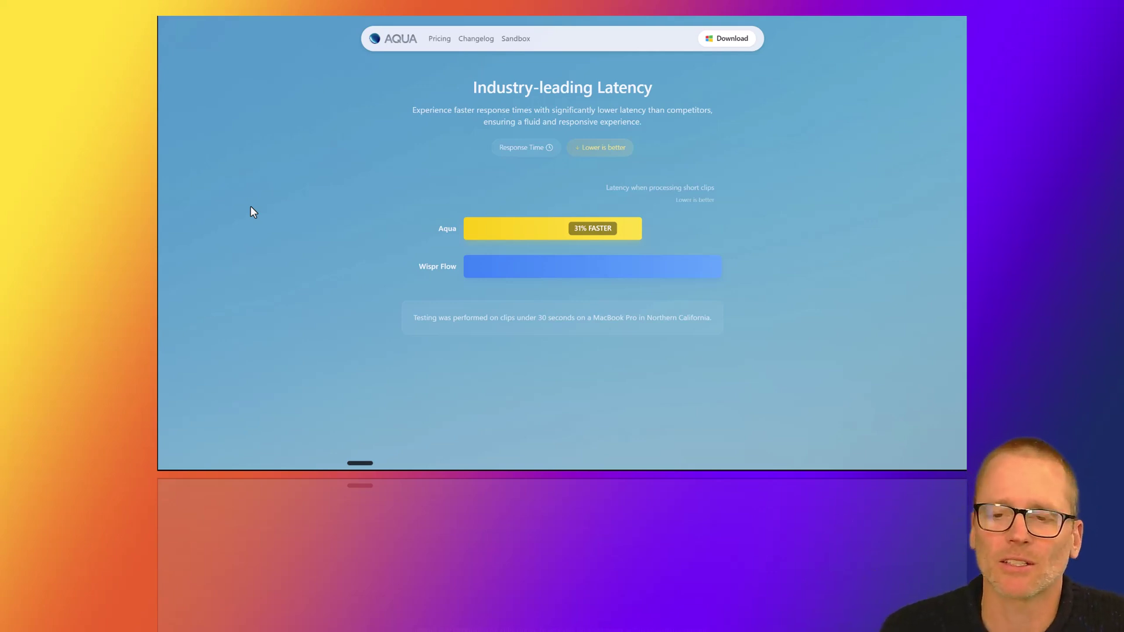
scroll(314, 209, down, 3)
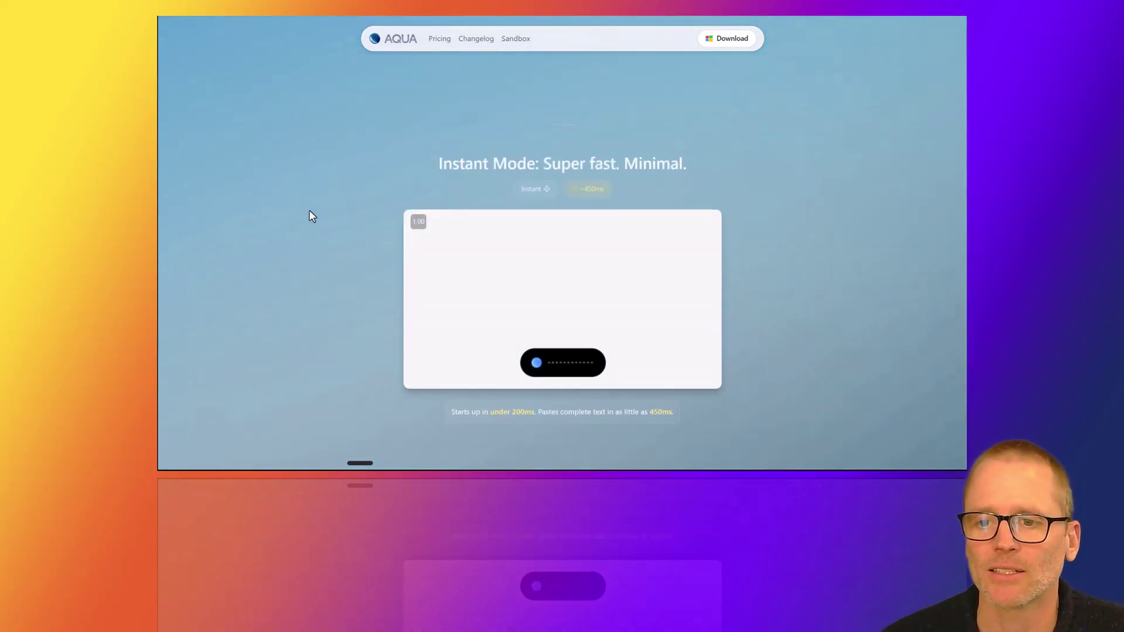
scroll(314, 244, down, 3)
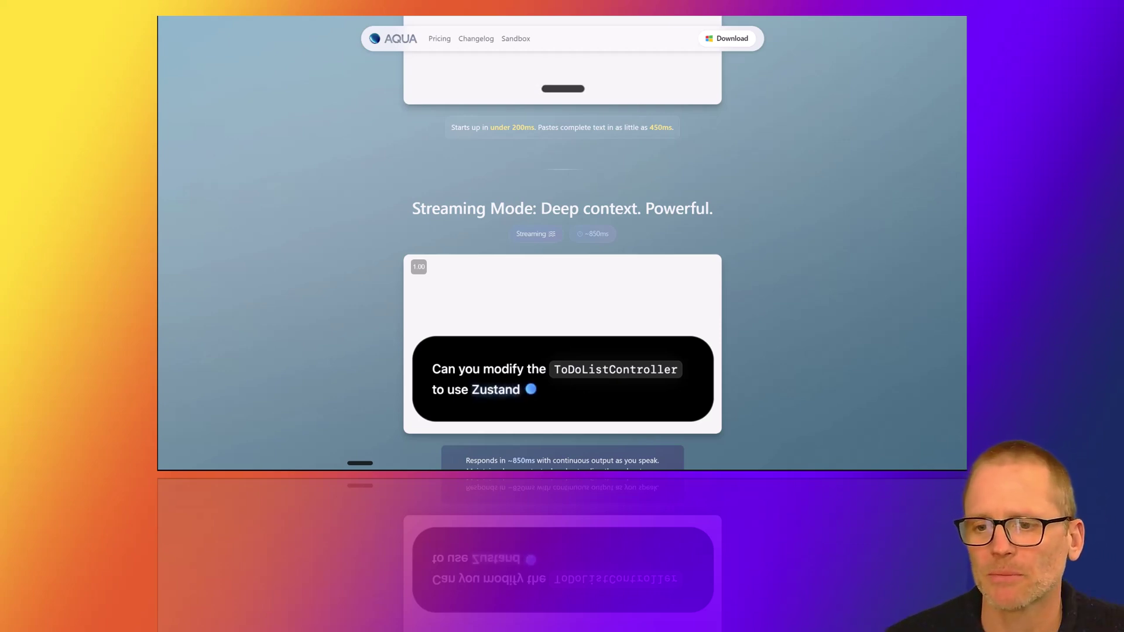
scroll(562, 243, down, 5)
Switch to the Aqua Voice app and review its microphone, activation hotkey, Deep Context, streaming, language and system settings.
drag(158, 140, 403, 31)
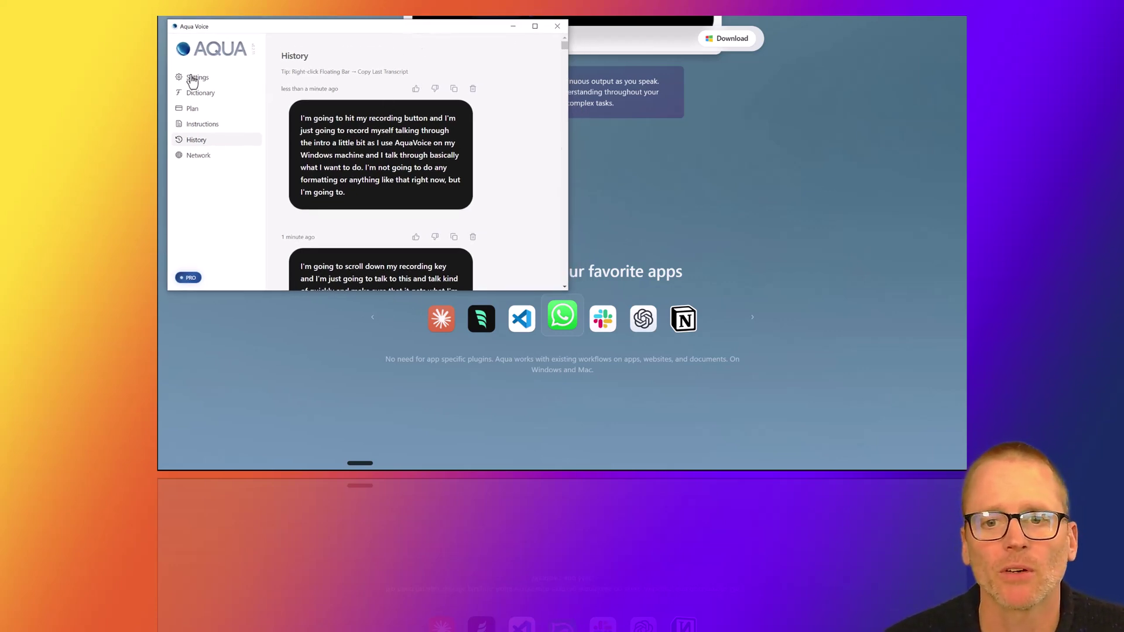
click(192, 80)
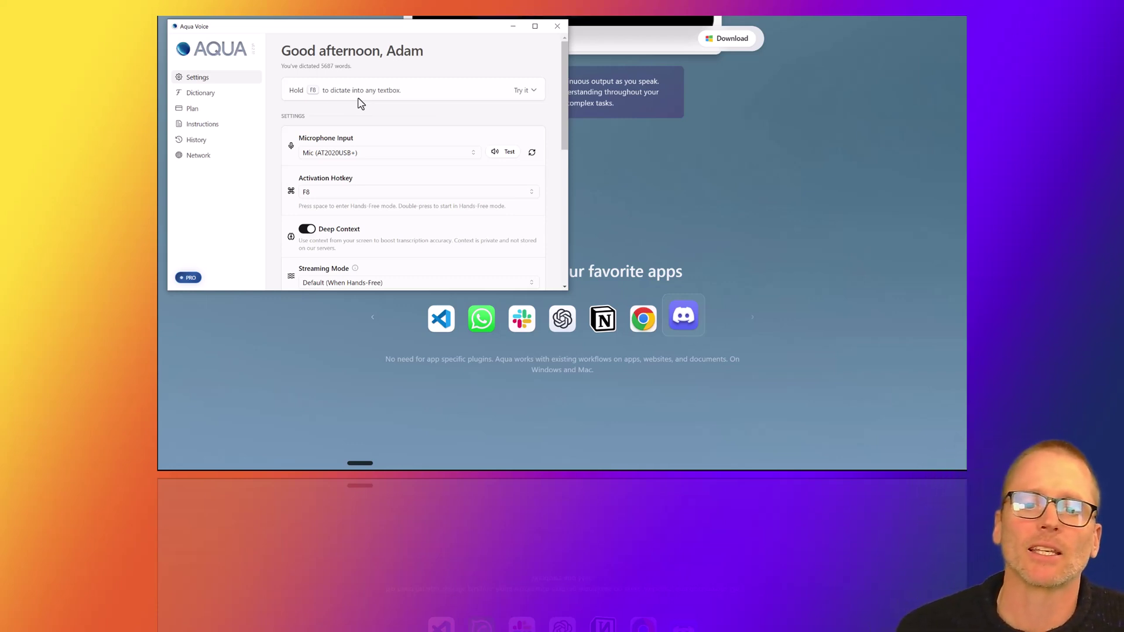
scroll(384, 127, down, 1)
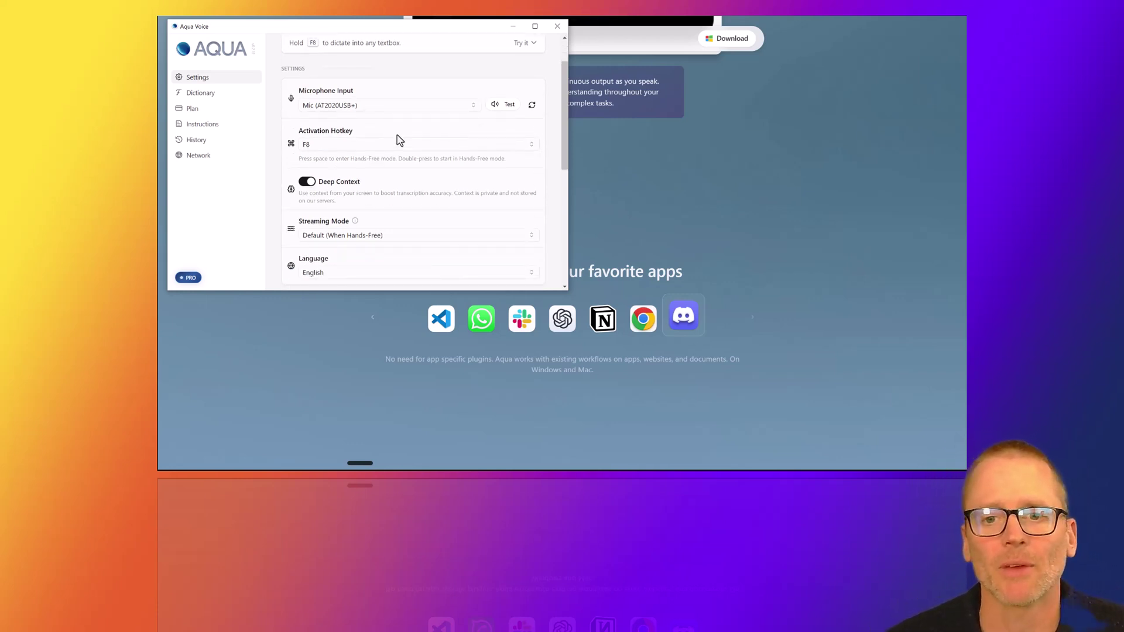
scroll(401, 140, up, 1)
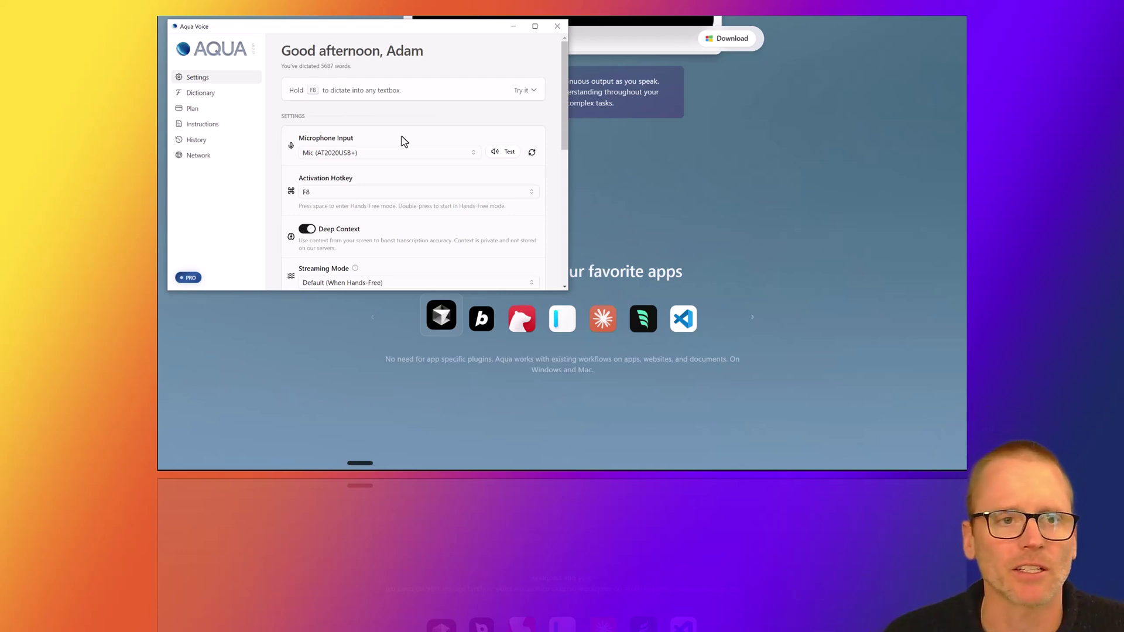
scroll(408, 141, down, 3)
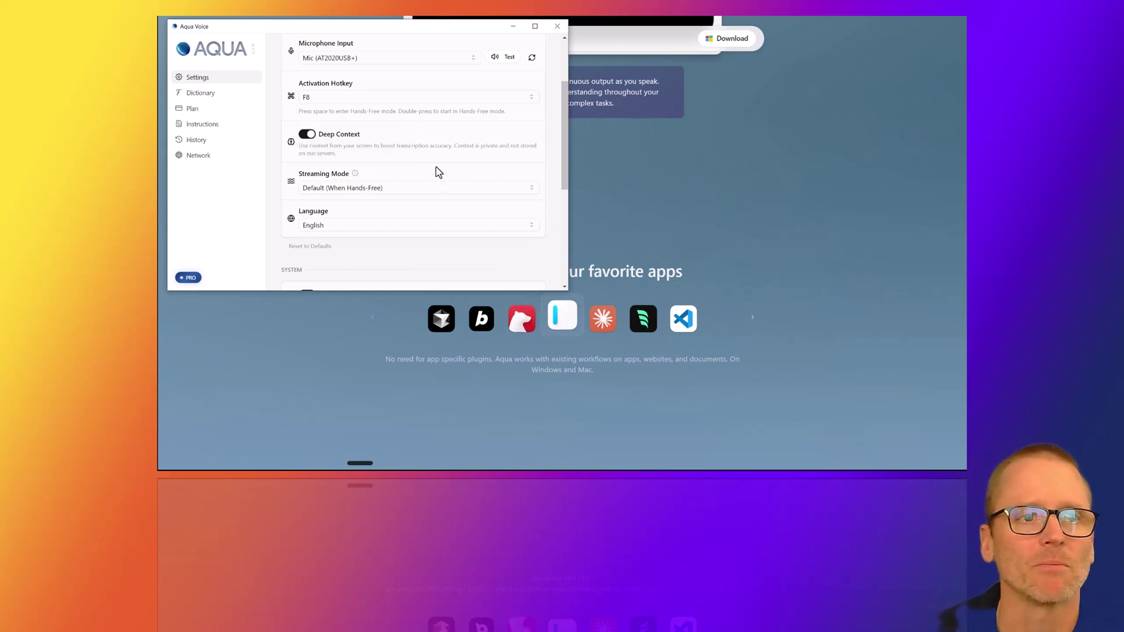
scroll(439, 172, down, 2)
scroll(439, 171, down, 1)
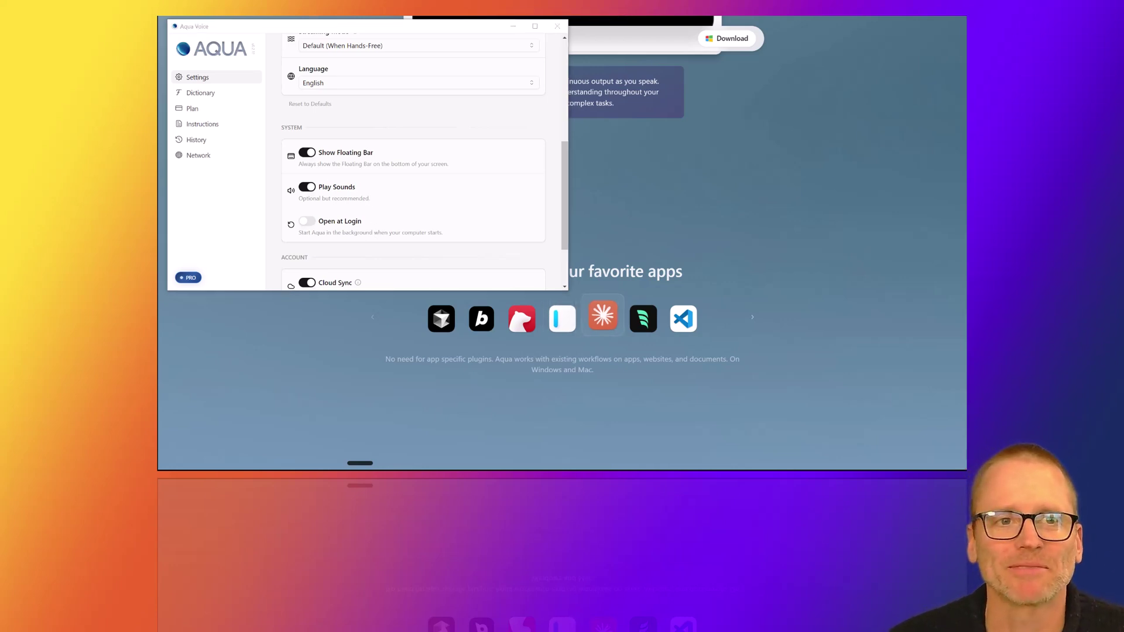
Review the custom dictionary and each line of the custom instructions, and open the transcription history.
click(208, 95)
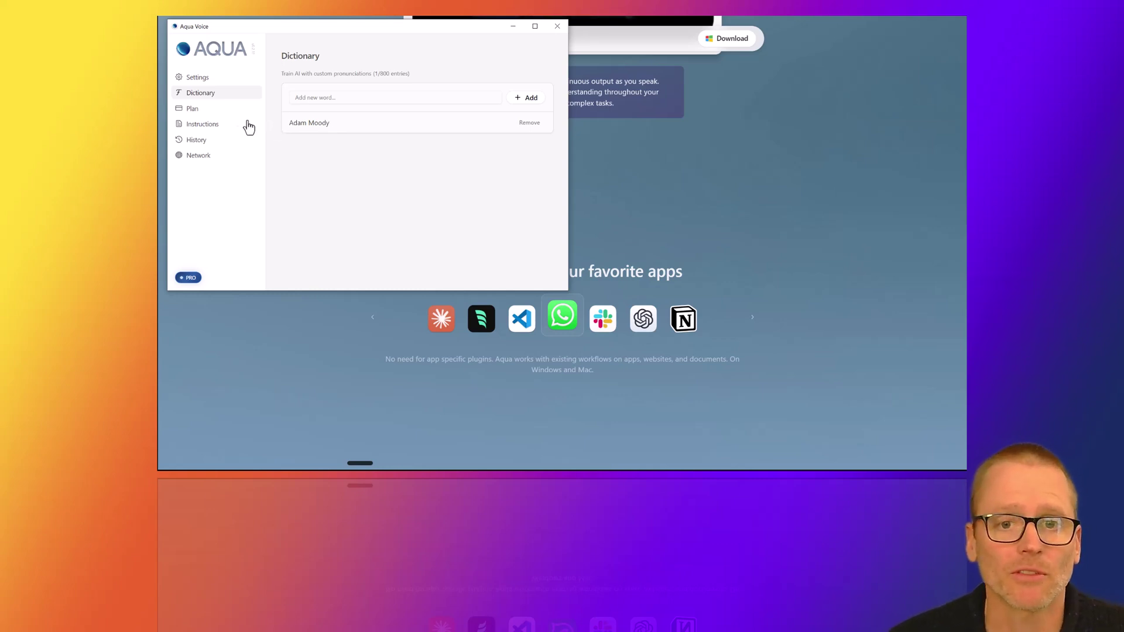
click(209, 129)
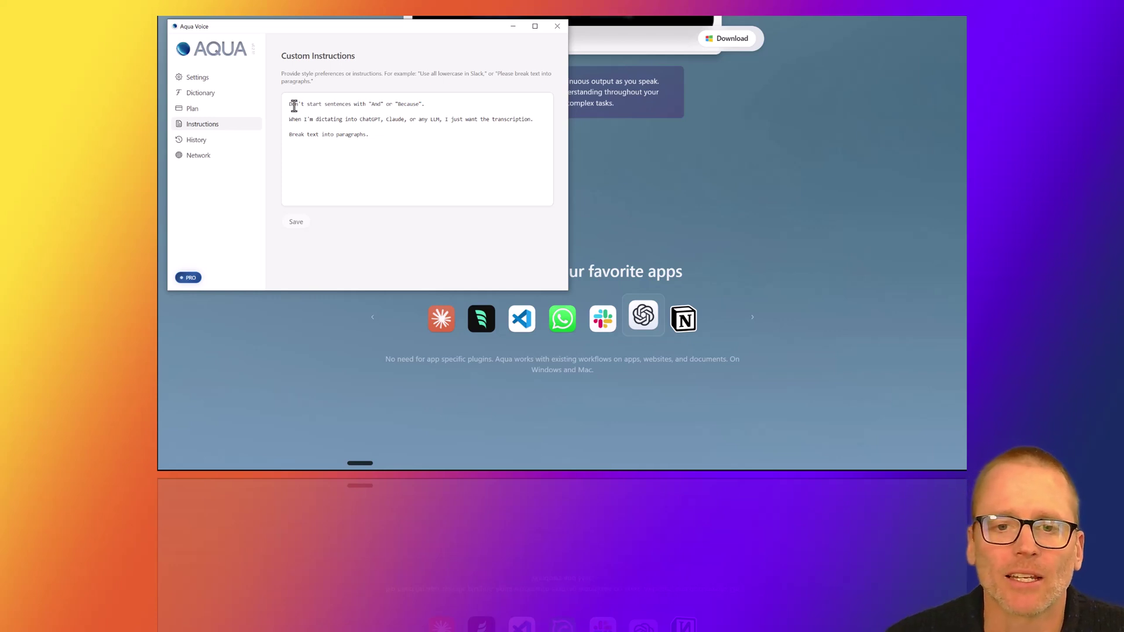
mouse_move(294, 104)
mouse_down()
mouse_move(425, 104)
mouse_move(281, 103)
mouse_up()
click(424, 104)
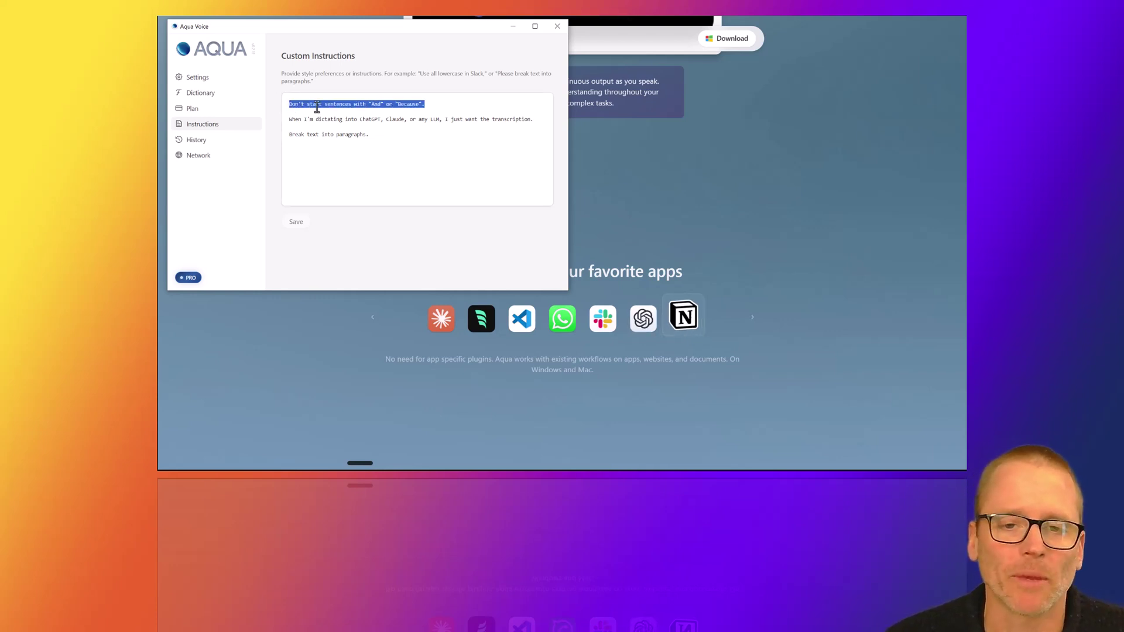
click(317, 106)
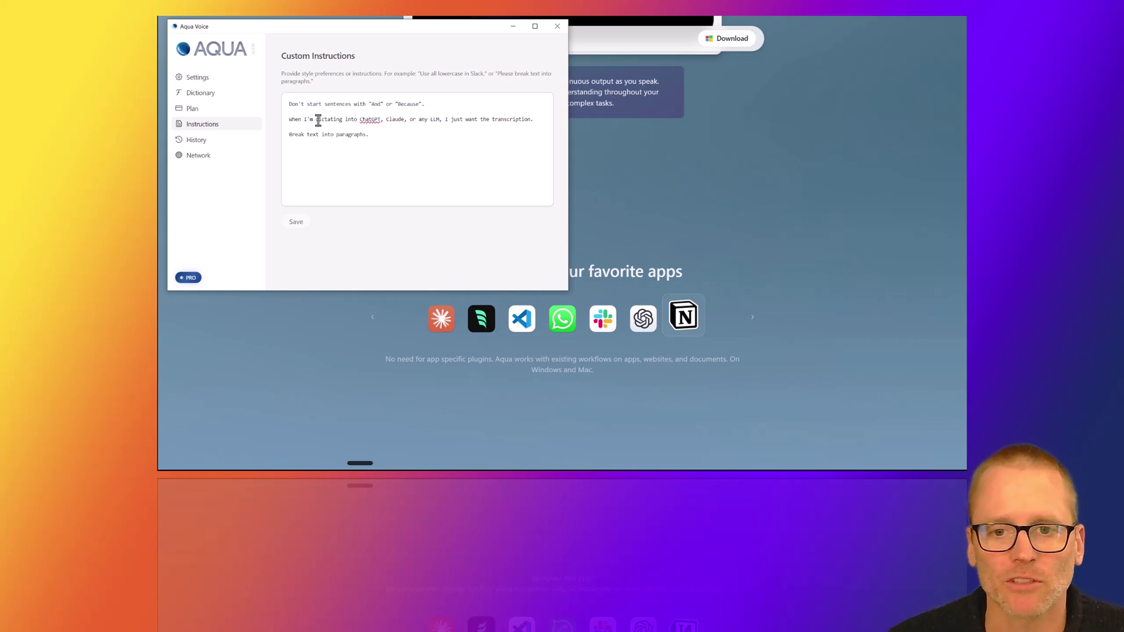
drag(294, 120, 518, 119)
click(518, 119)
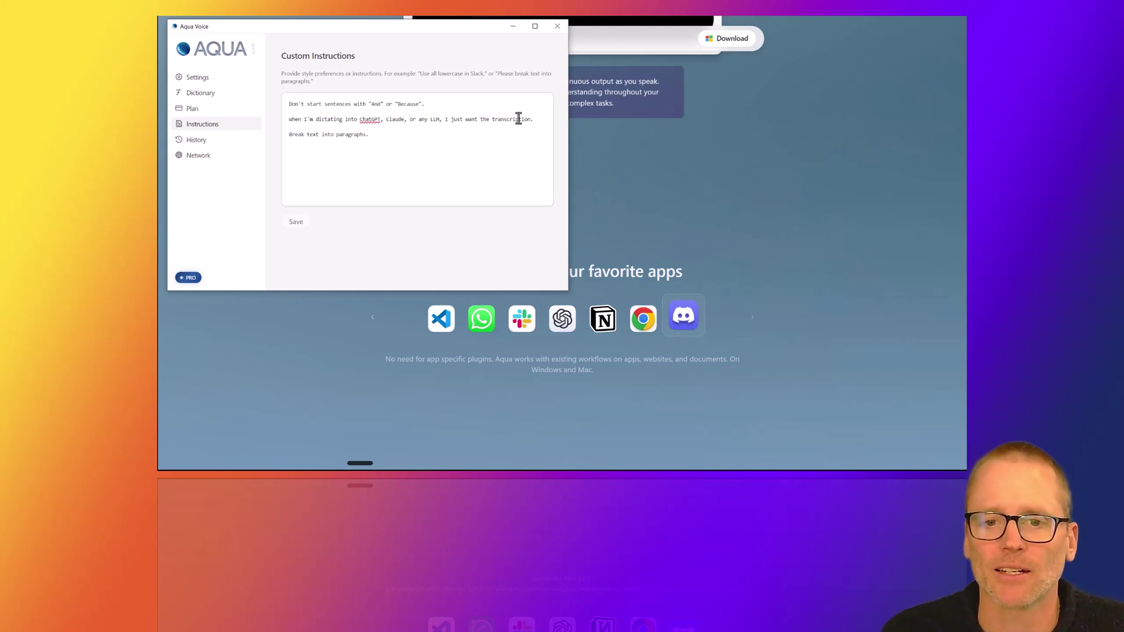
drag(369, 135, 276, 136)
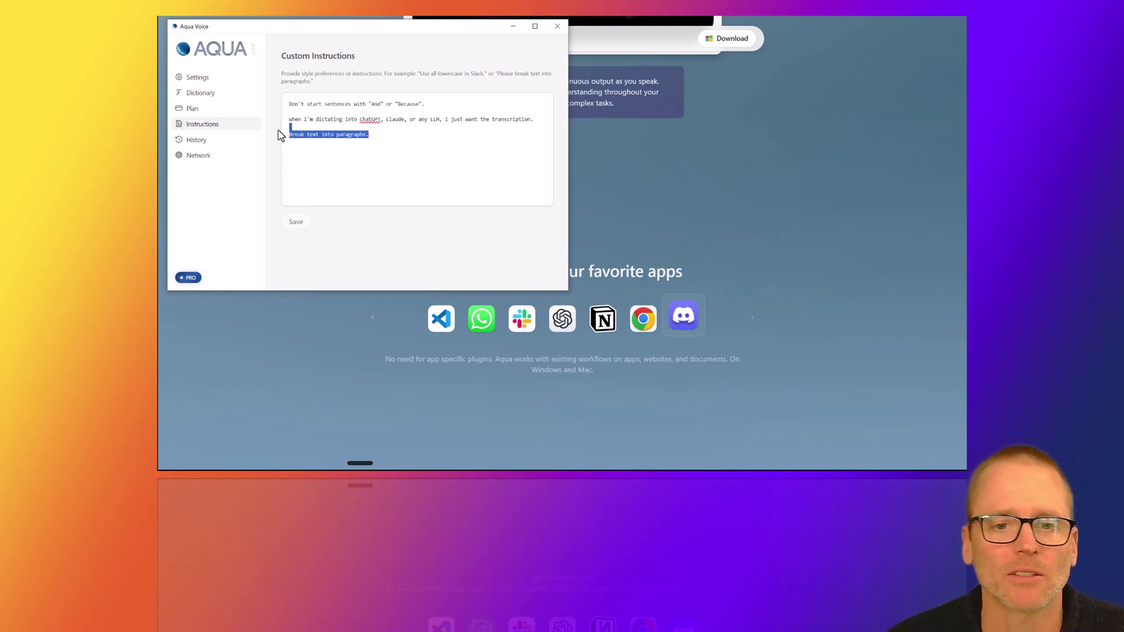
click(322, 133)
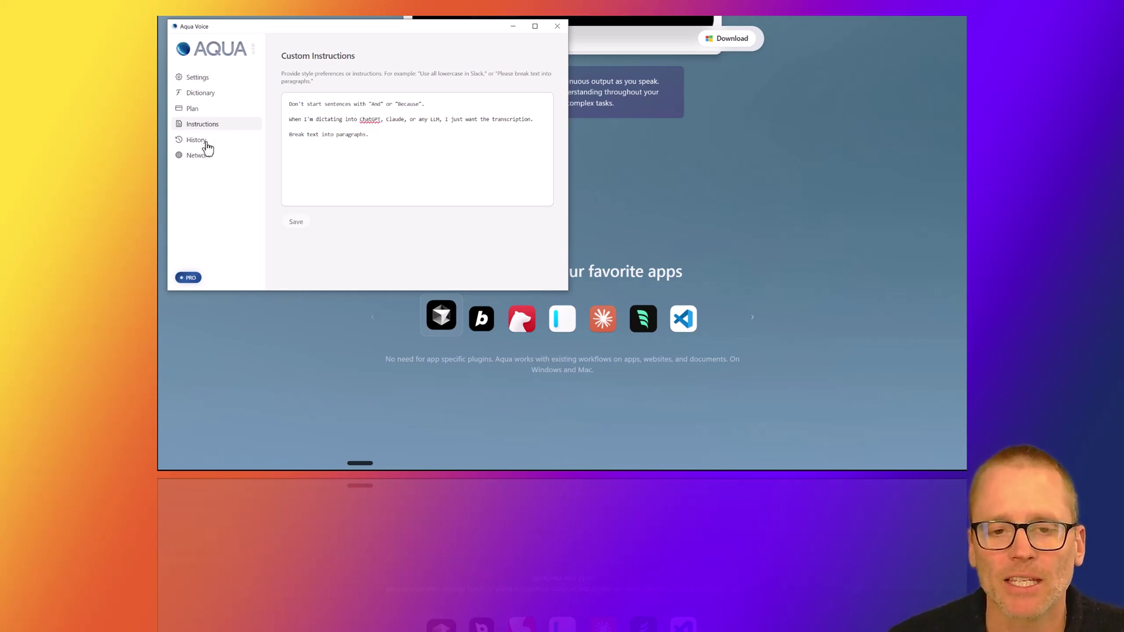
click(199, 140)
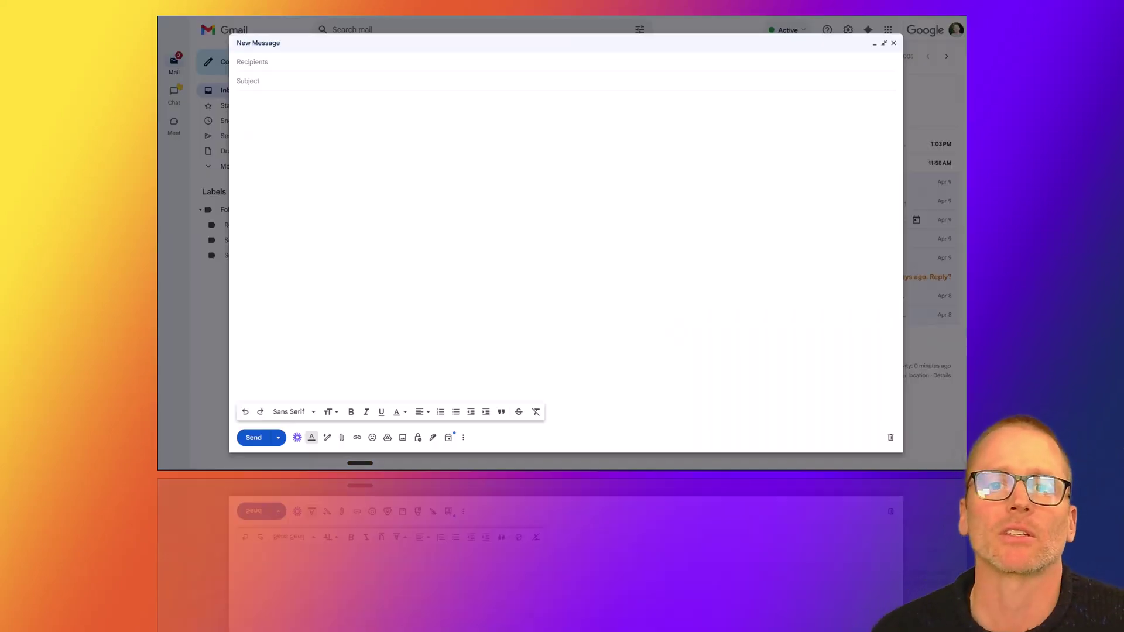
Dictate an email body with Bananas and Apples bullets into a new Gmail message, and delete its closing line "Format this like an email.".
click(297, 118)
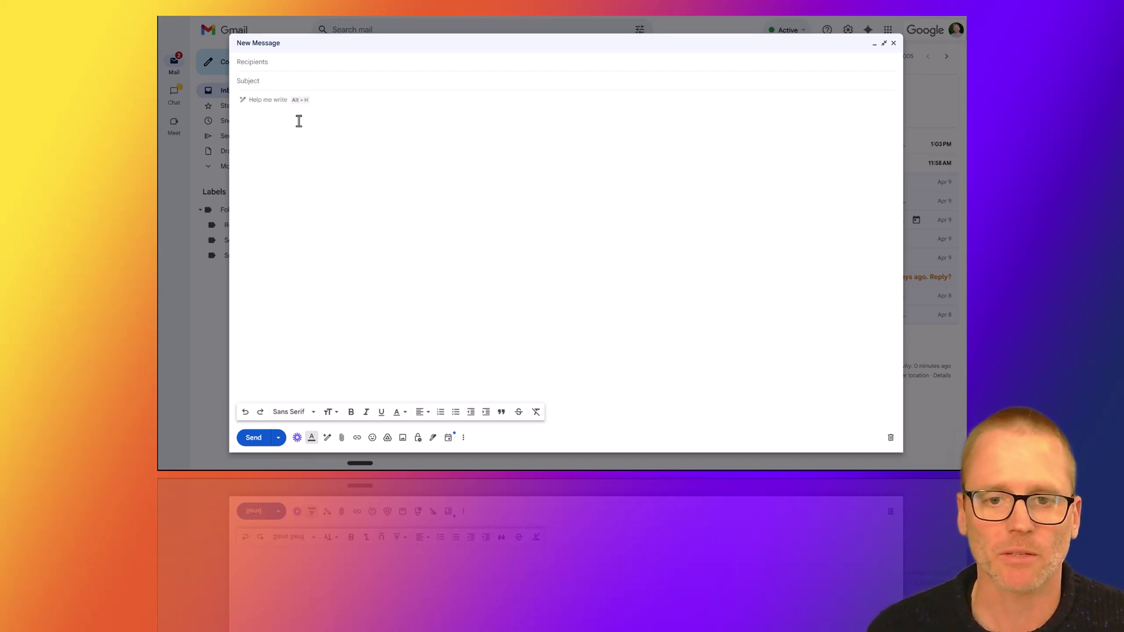
key(alt+space)
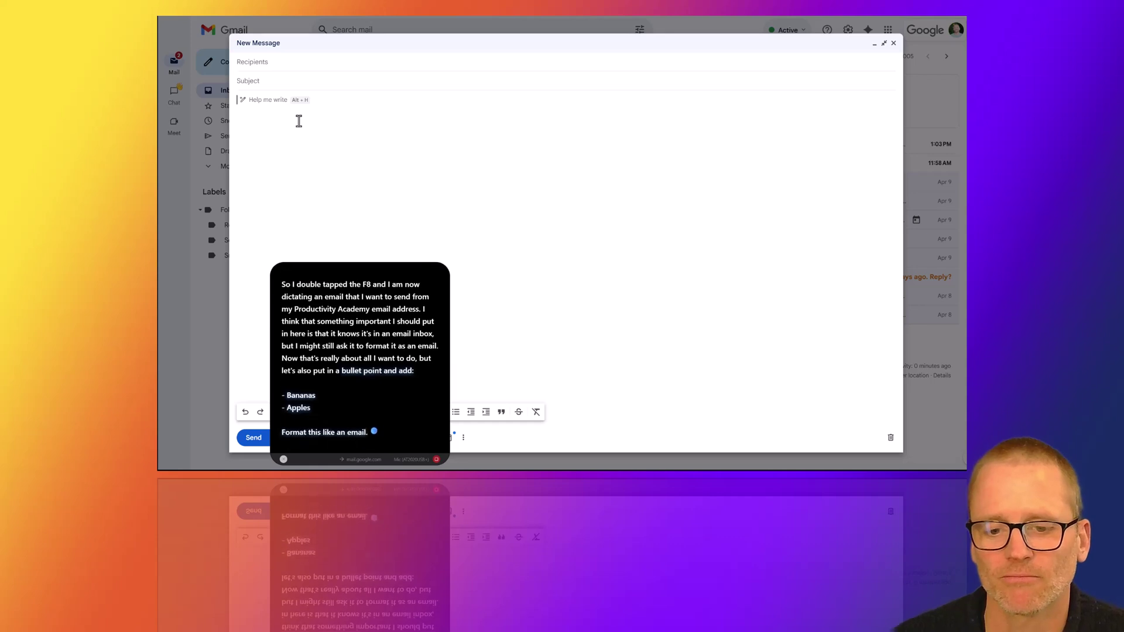
key(F8)
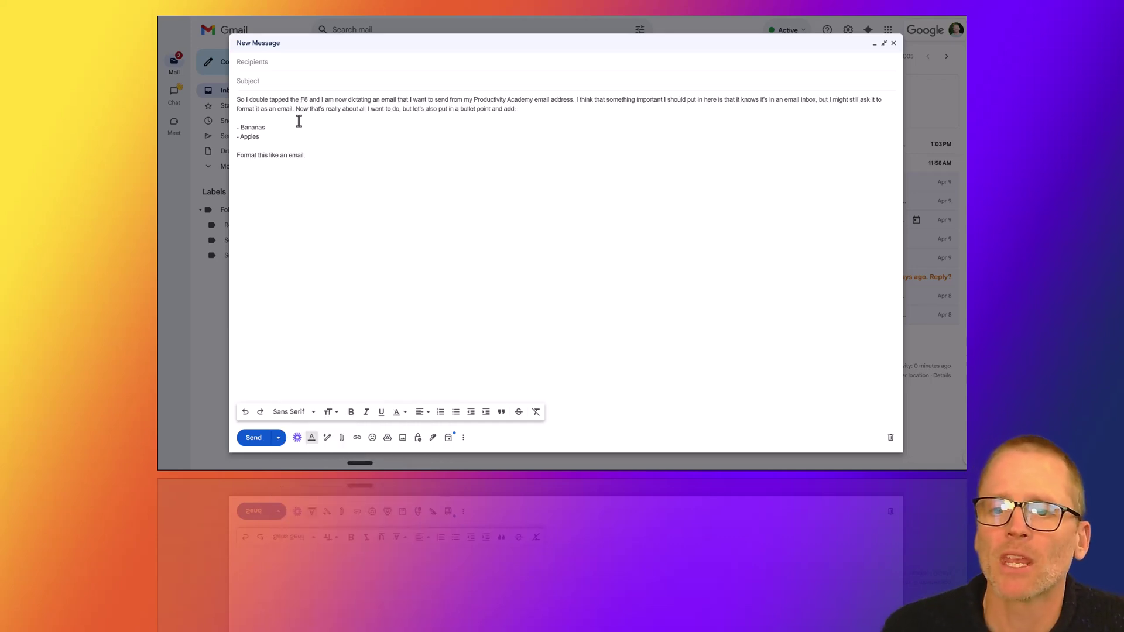
drag(325, 156, 223, 157)
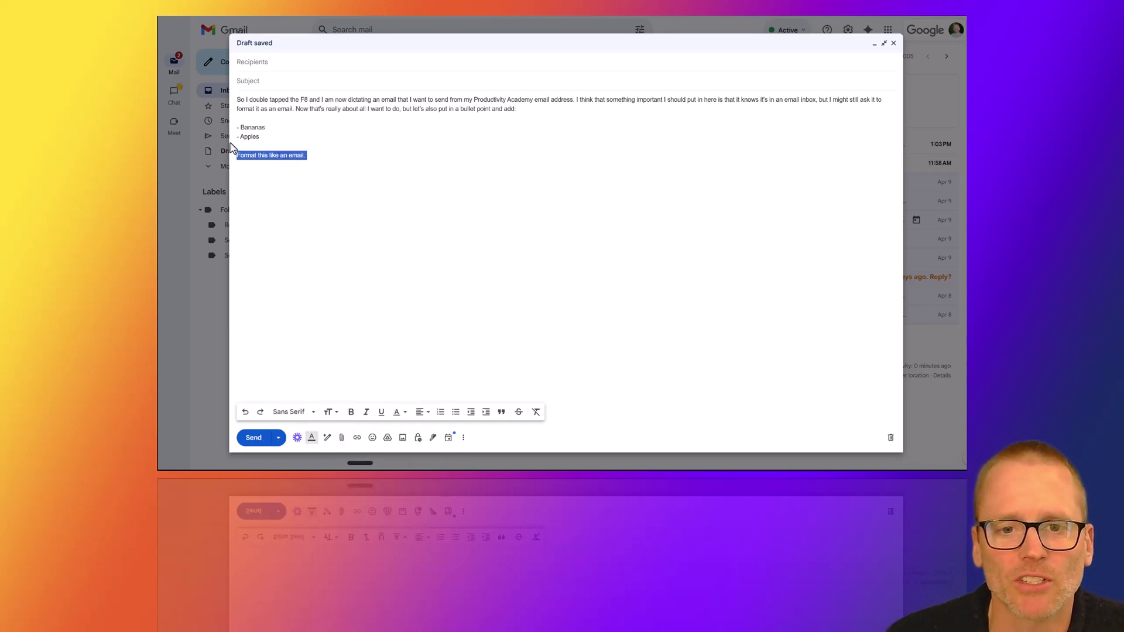
key(BackSpace)
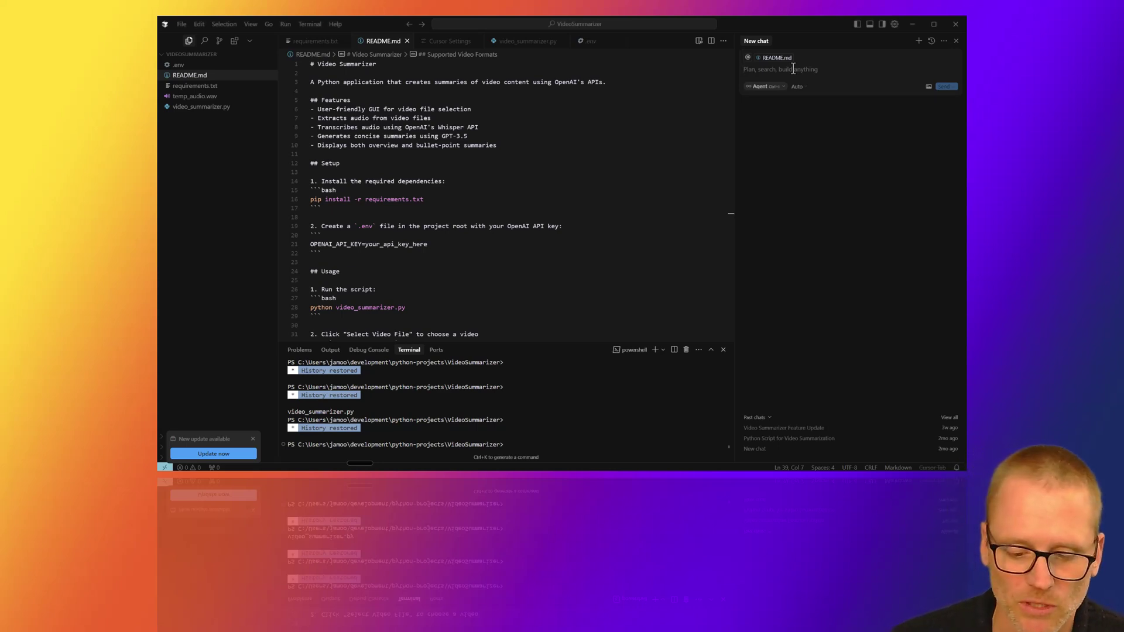
Start a hands-free dictation for a new AI chat prompt in Cursor's VideoSummarizer project.
key(ctrl+super)
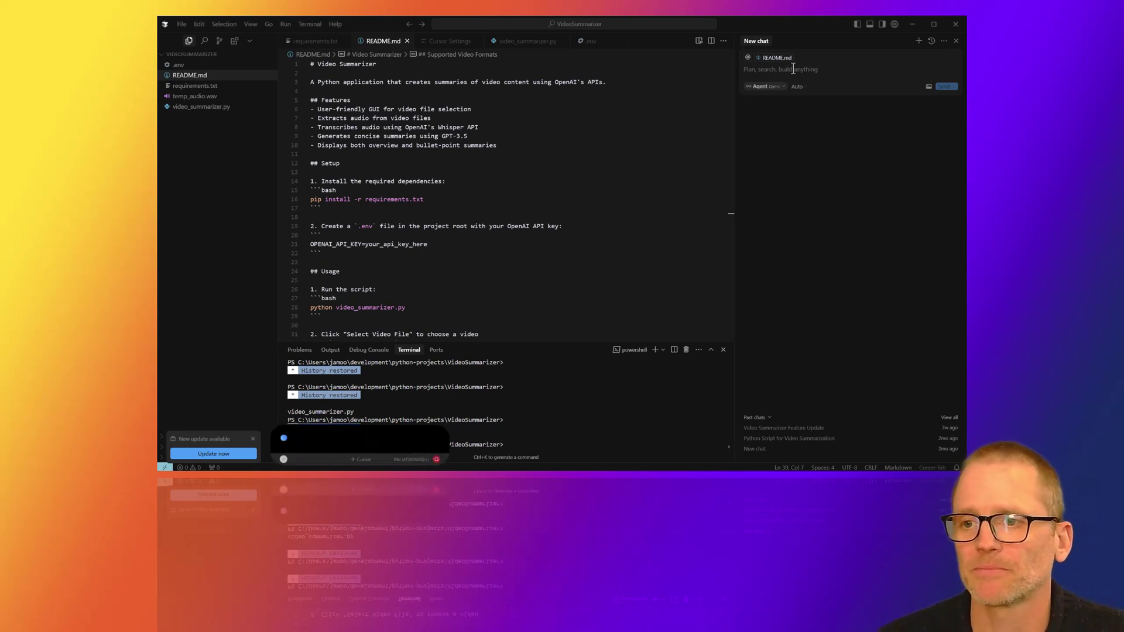